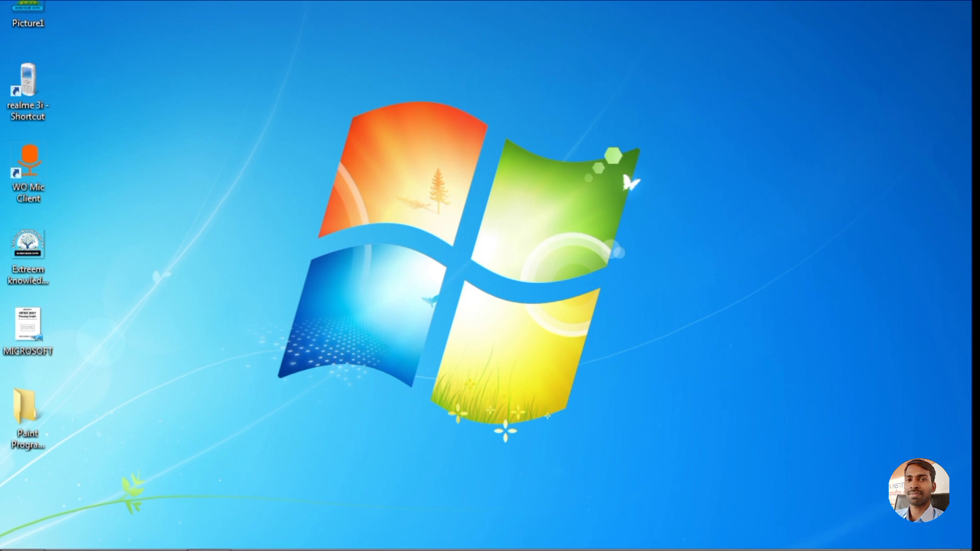
Open the Control Panel.
mouse_move(468, 545)
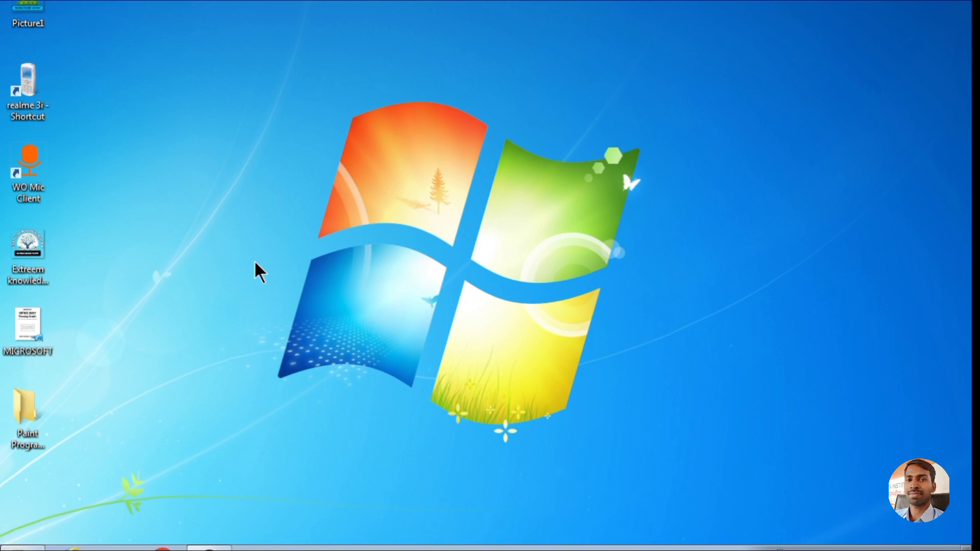
key("super")
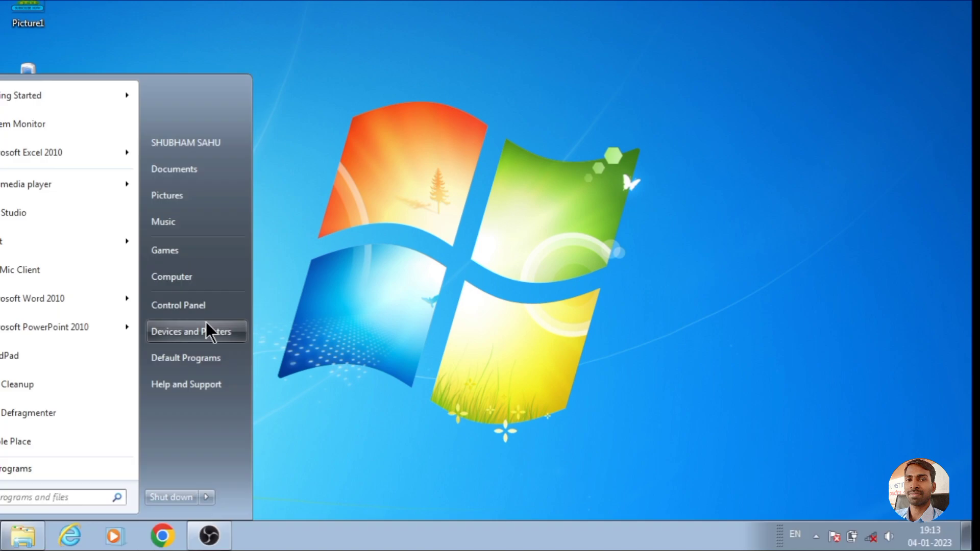
left_click(200, 307)
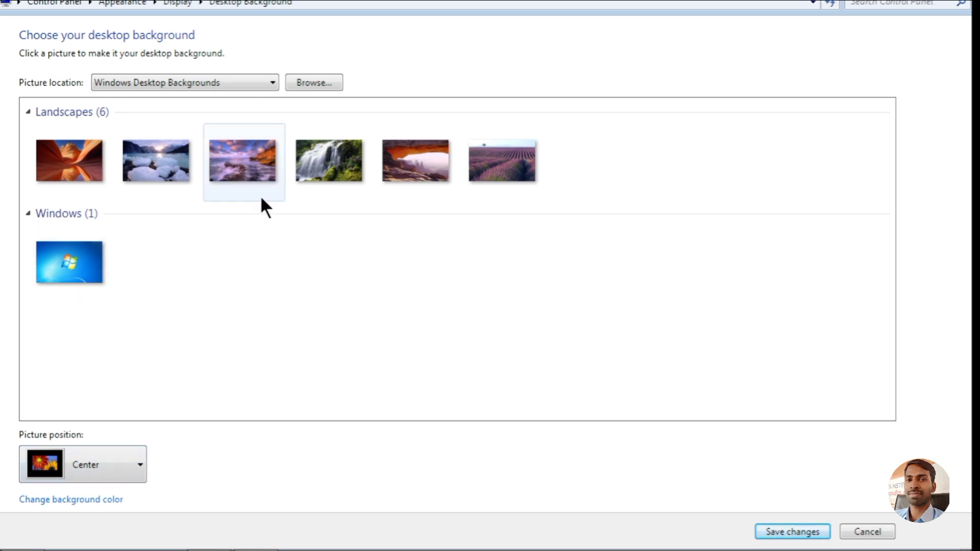
Browse the Top Rated Photos location, switch the background source to Solid Colors and try dark orange, light orange and golden yellow.
left_click(198, 80)
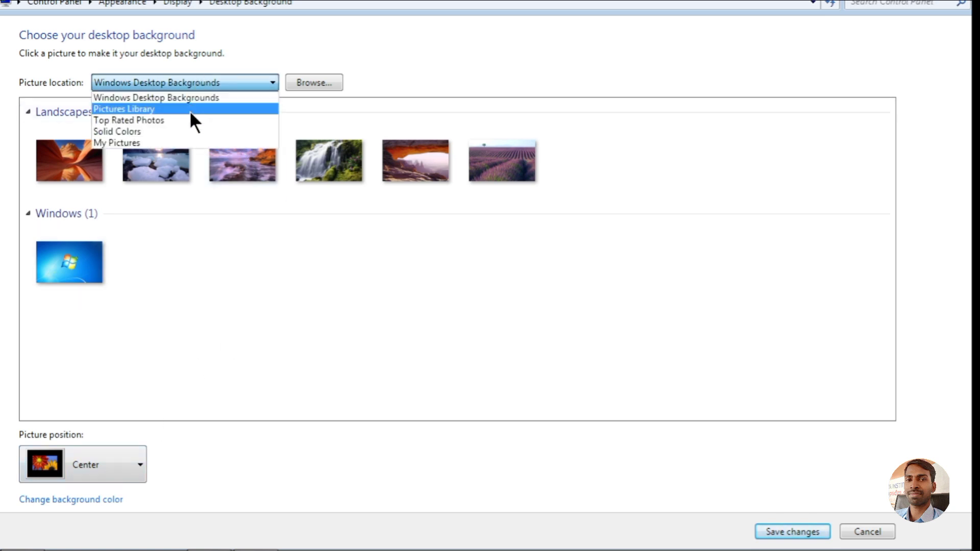
left_click(191, 122)
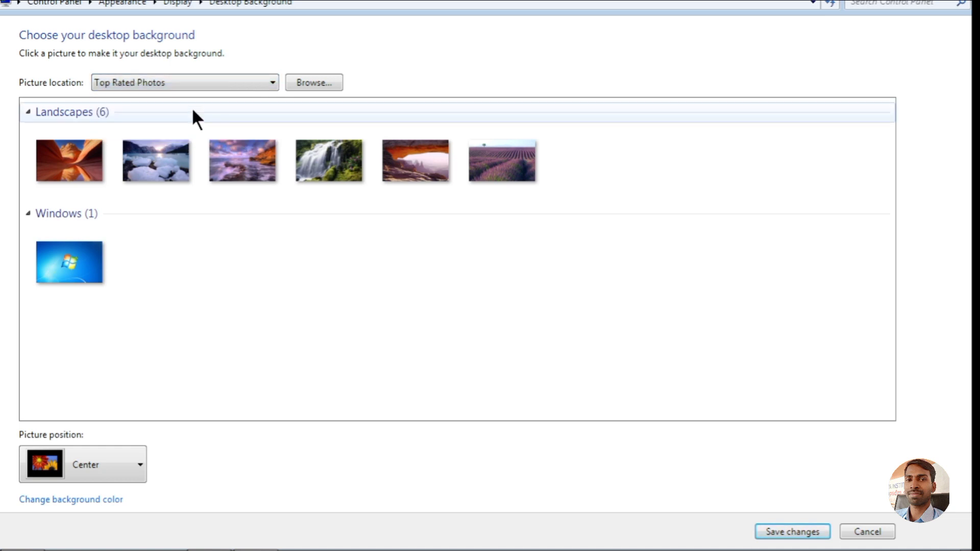
left_click(207, 79)
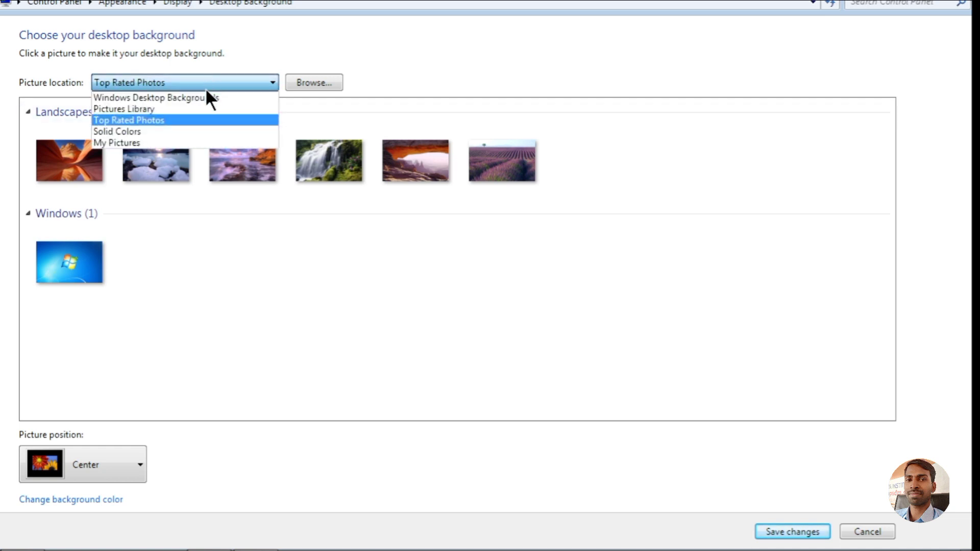
left_click(197, 133)
left_click(633, 189)
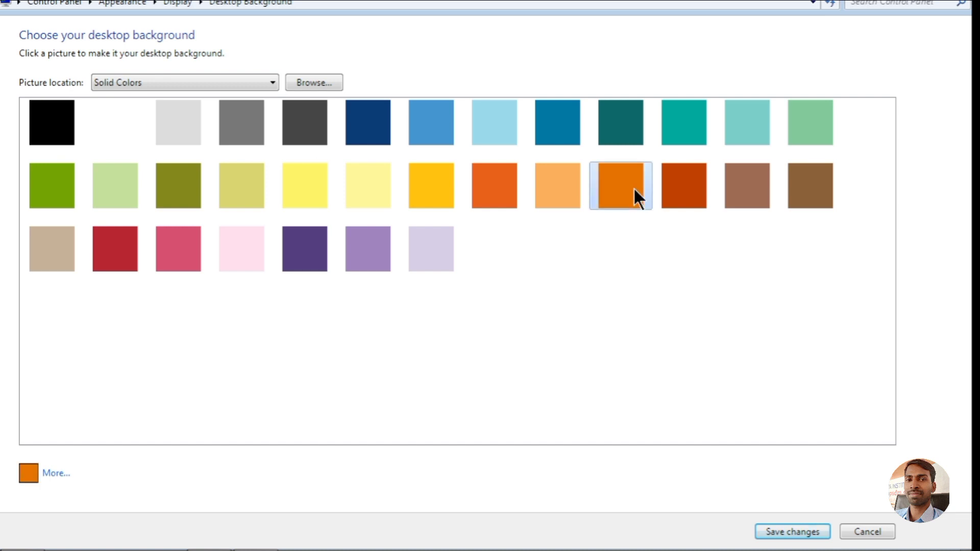
left_click(547, 188)
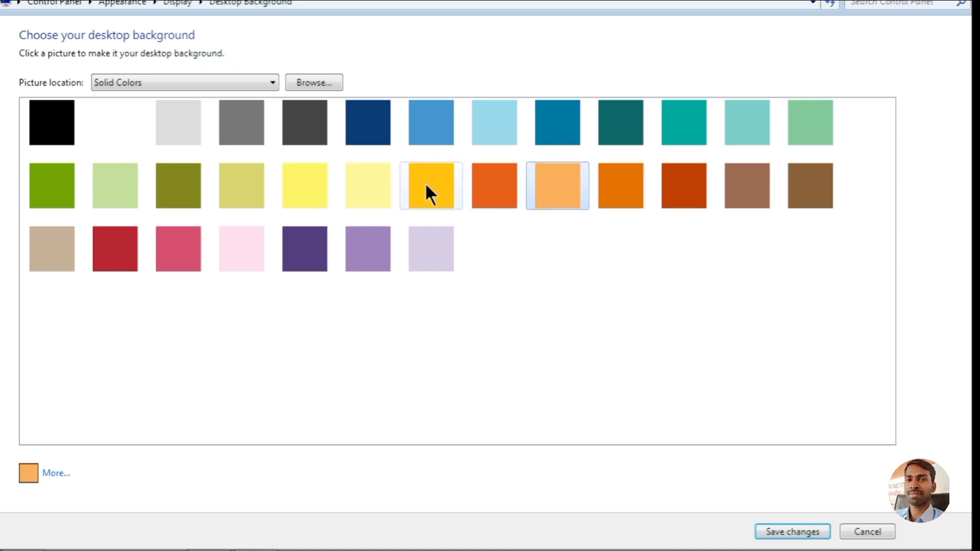
left_click(424, 189)
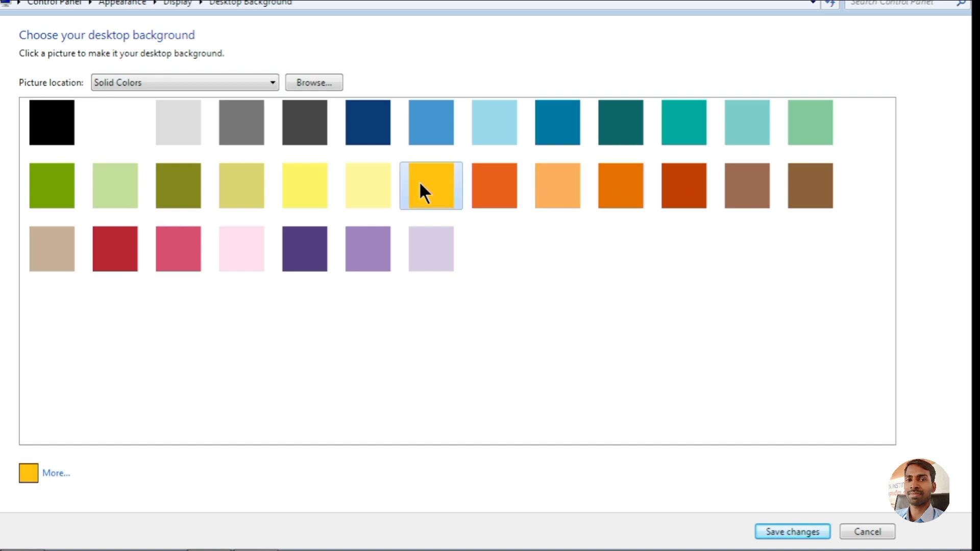
Switch the background source to My Pictures, try the last picture in the second row and look through the remaining pictures.
left_click(213, 85)
left_click(199, 142)
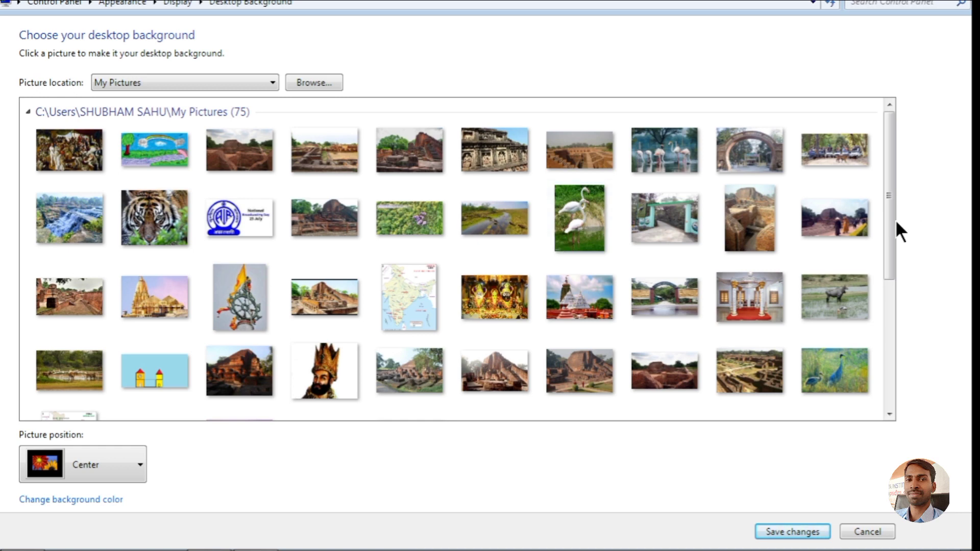
left_click(863, 216)
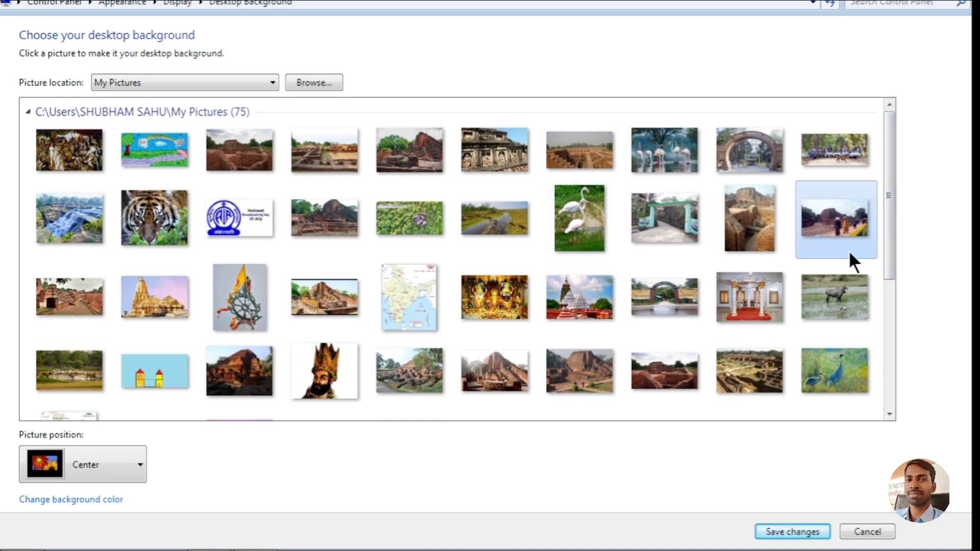
left_click_drag(890, 225, 890, 330)
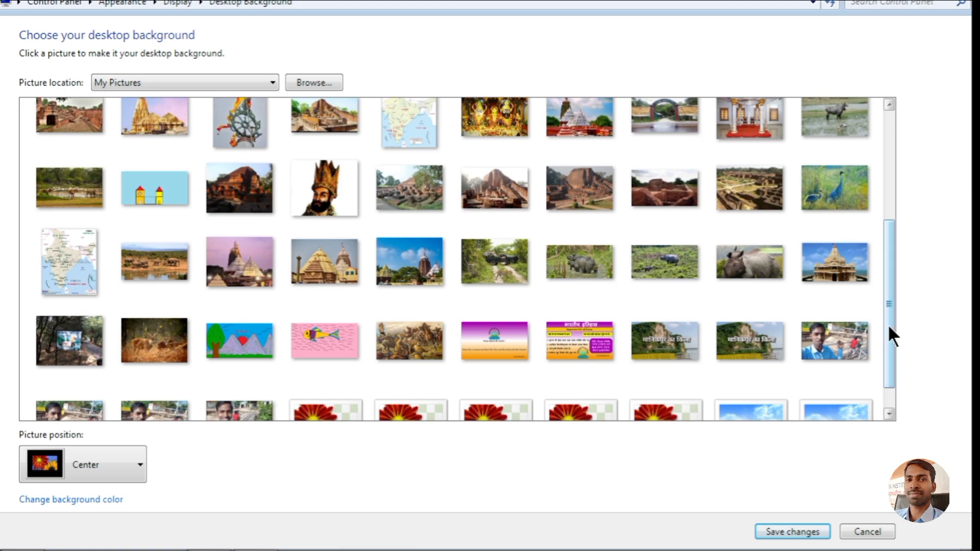
left_click_drag(888, 324, 888, 216)
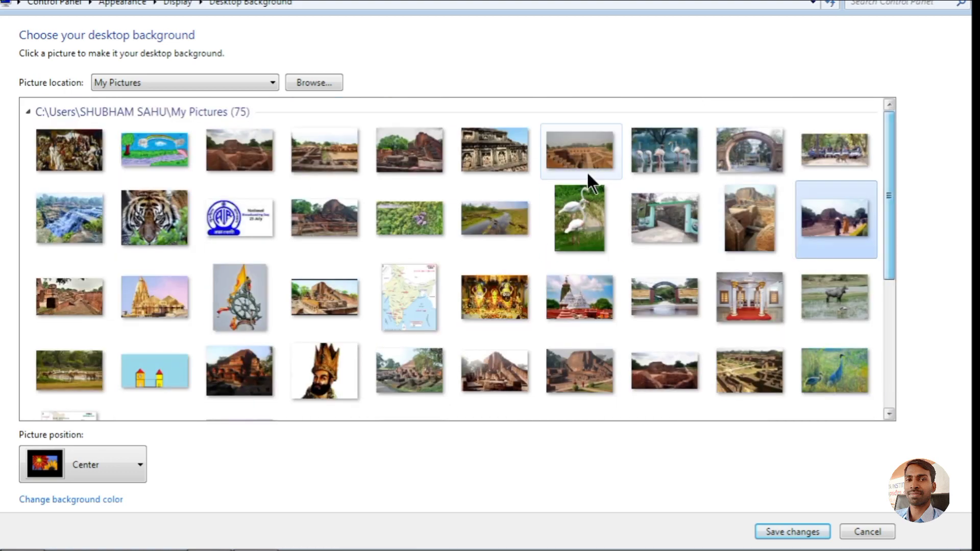
Browse the pictures offered under Top Rated Photos and the Pictures Library.
left_click(131, 90)
left_click(168, 121)
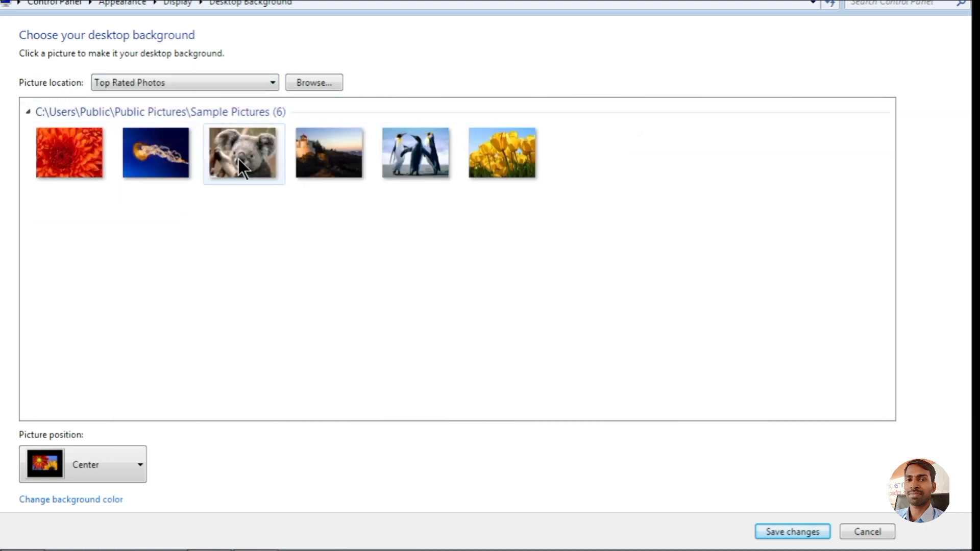
left_click(235, 84)
left_click(213, 109)
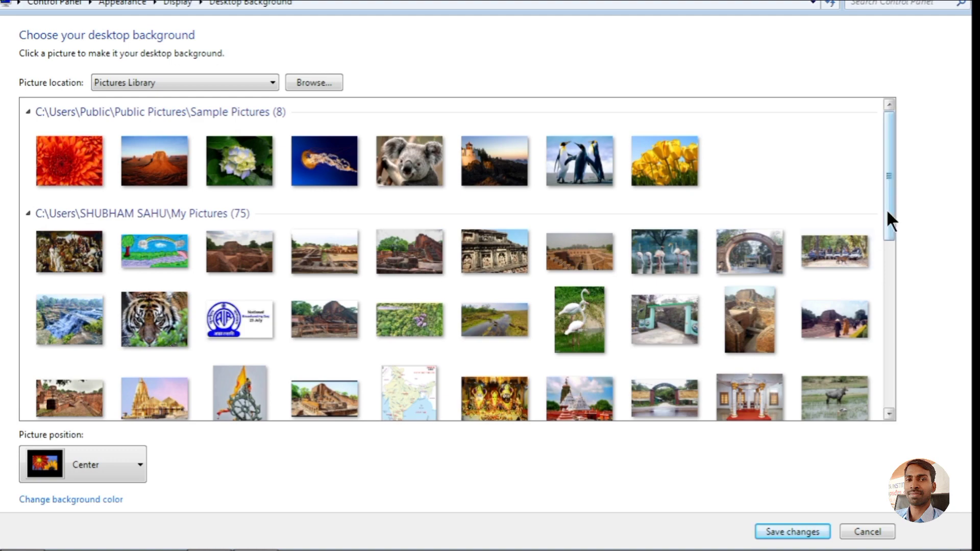
mouse_move(887, 212)
left_mouse_down()
mouse_move(889, 263)
mouse_move(886, 204)
left_mouse_up()
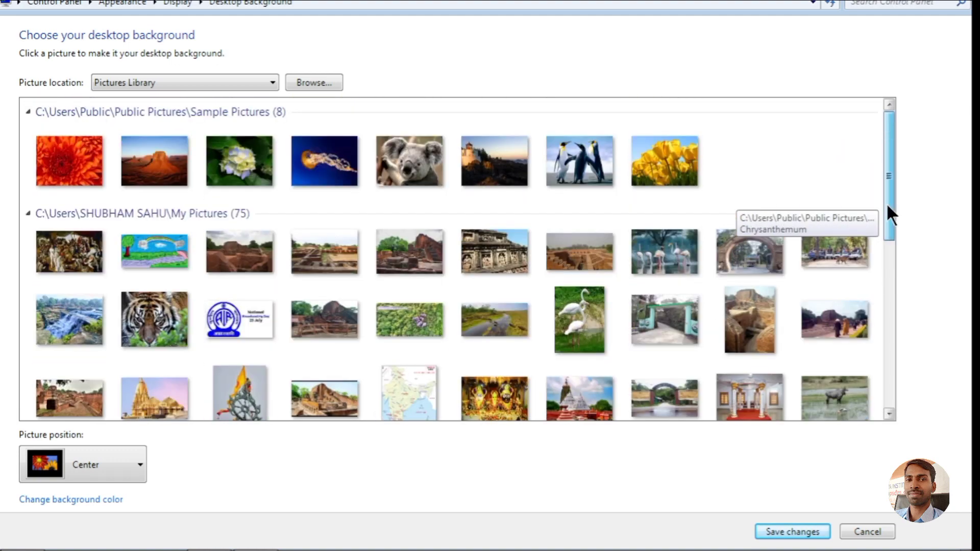
Set the third Landscapes picture from Windows Desktop Backgrounds as the desktop background with the Fill position and save the change.
left_click(242, 78)
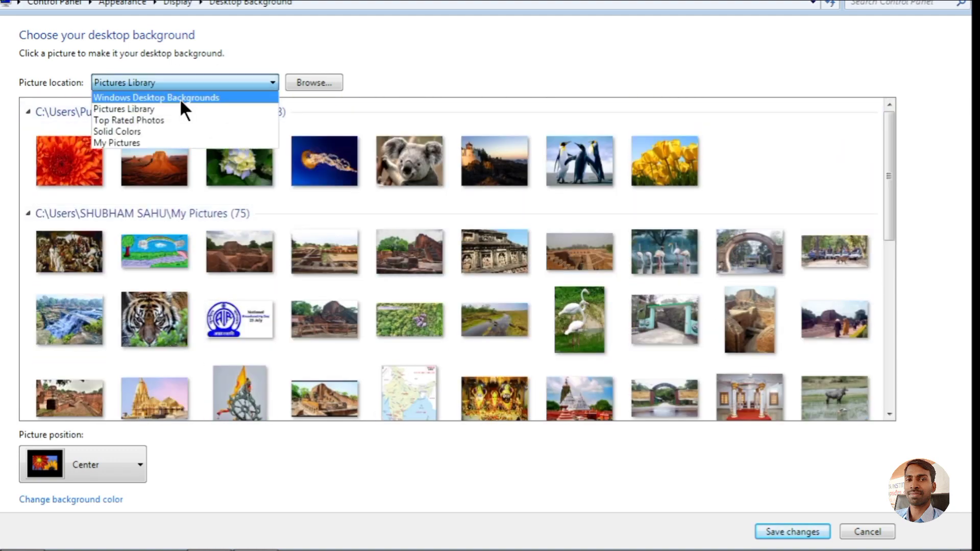
left_click(179, 96)
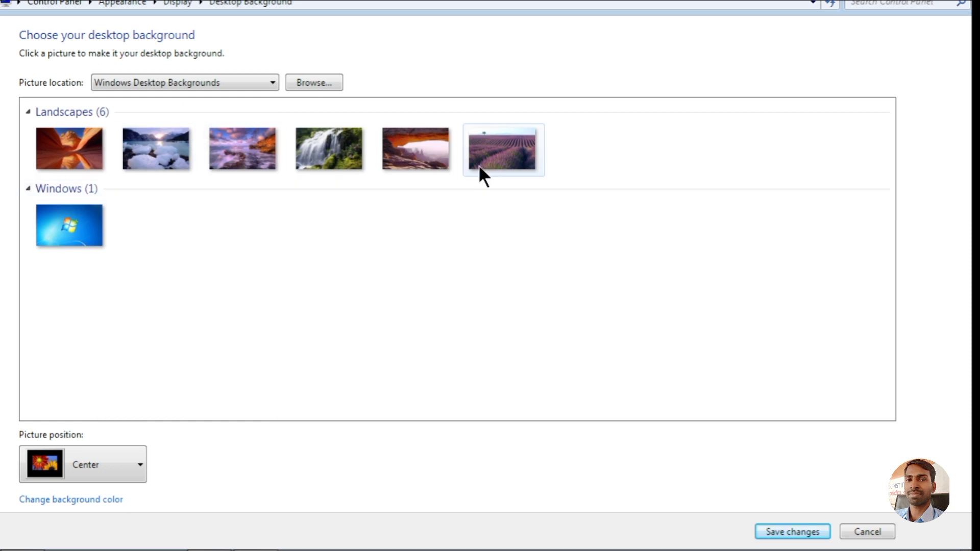
left_click(232, 155)
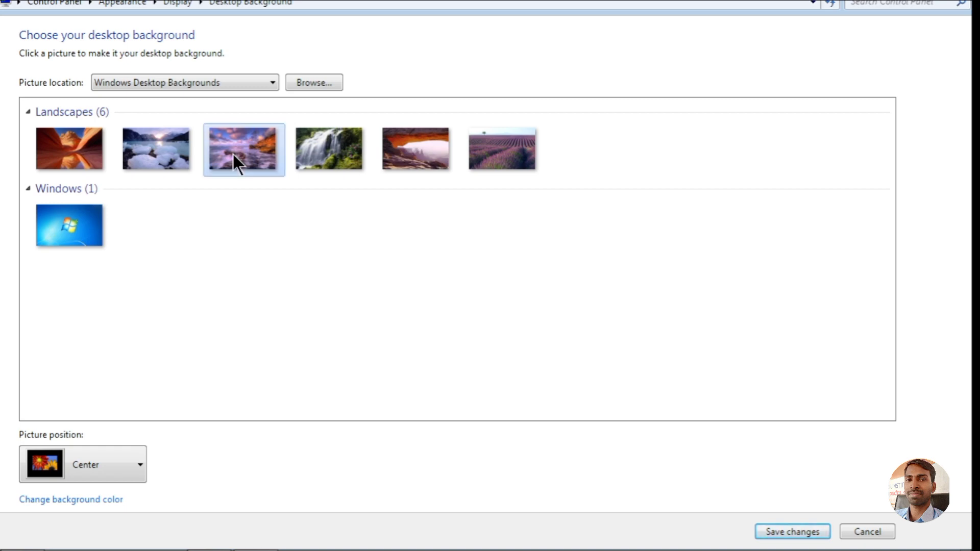
left_click(91, 462)
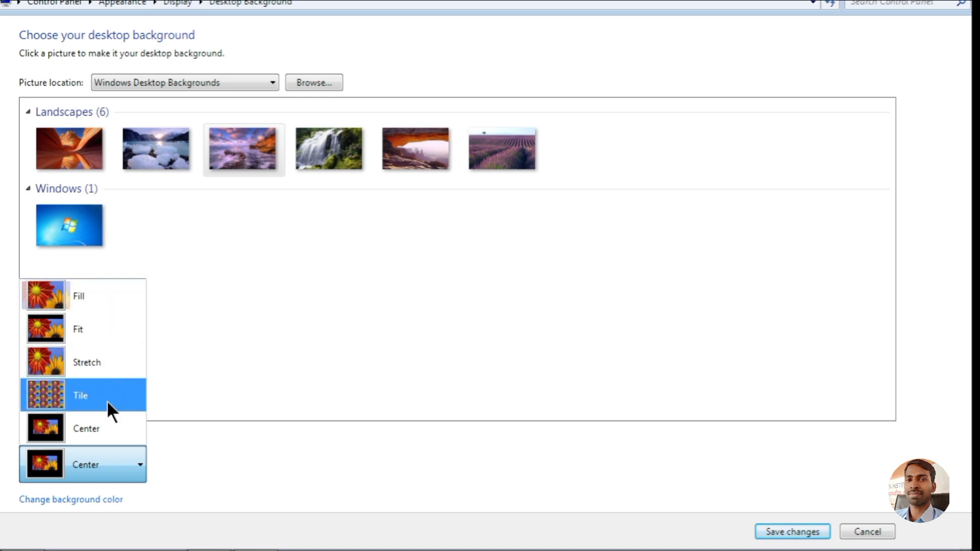
left_click(105, 297)
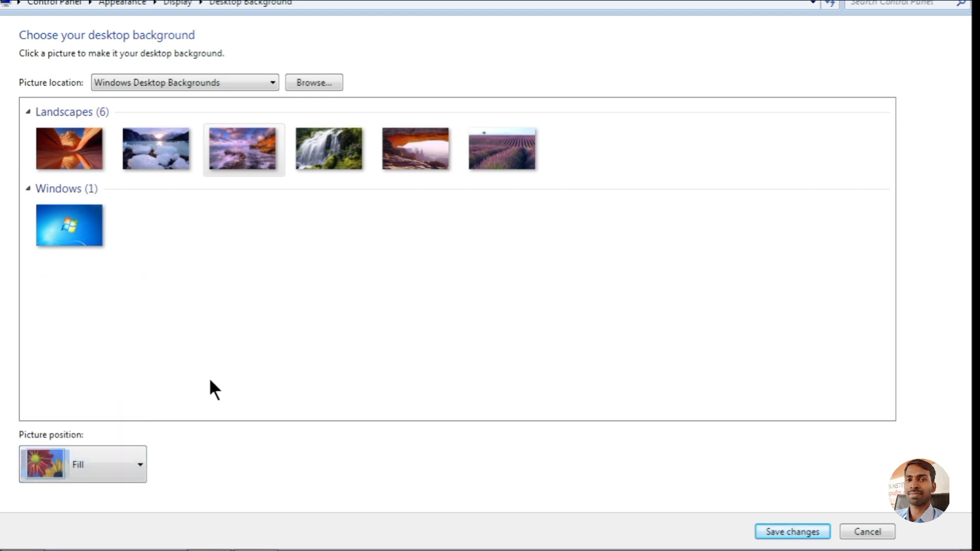
left_click(795, 526)
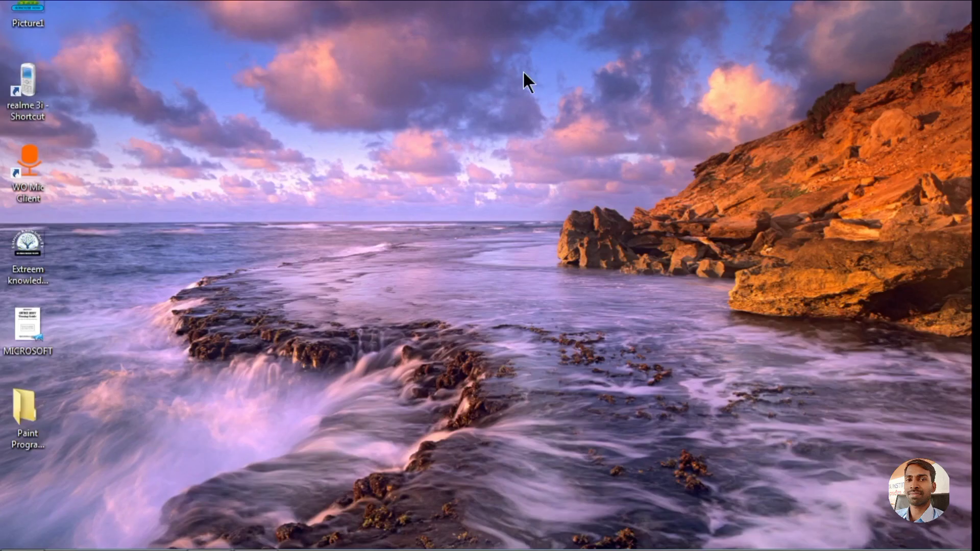
Examine the display, resolution and orientation in the Screen Resolution settings, and close them without altering anything.
right_click(308, 122)
left_click(247, 245)
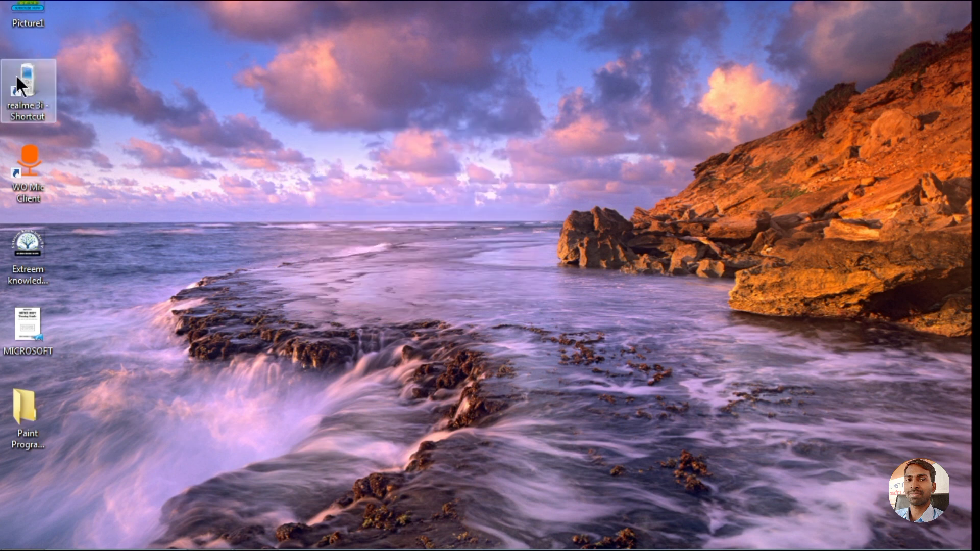
right_click(374, 155)
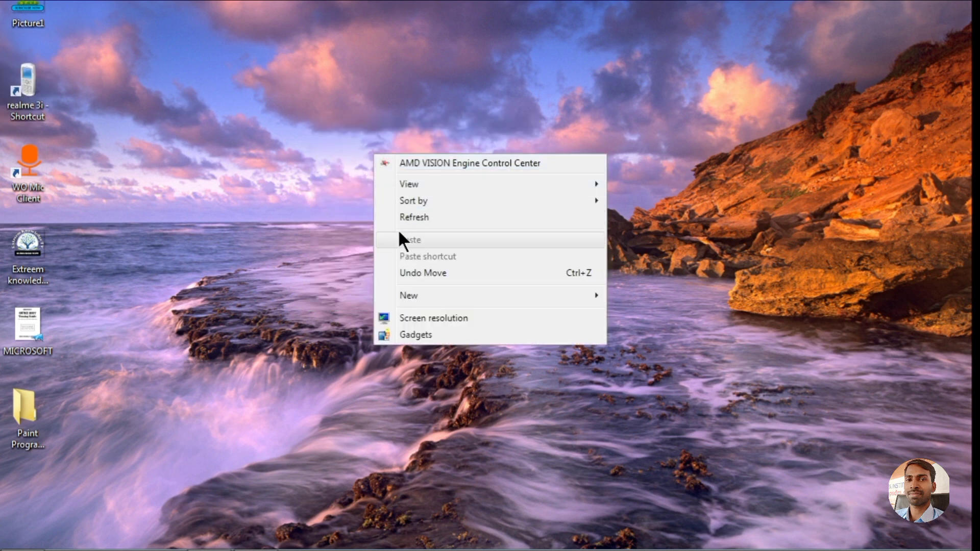
left_click(433, 316)
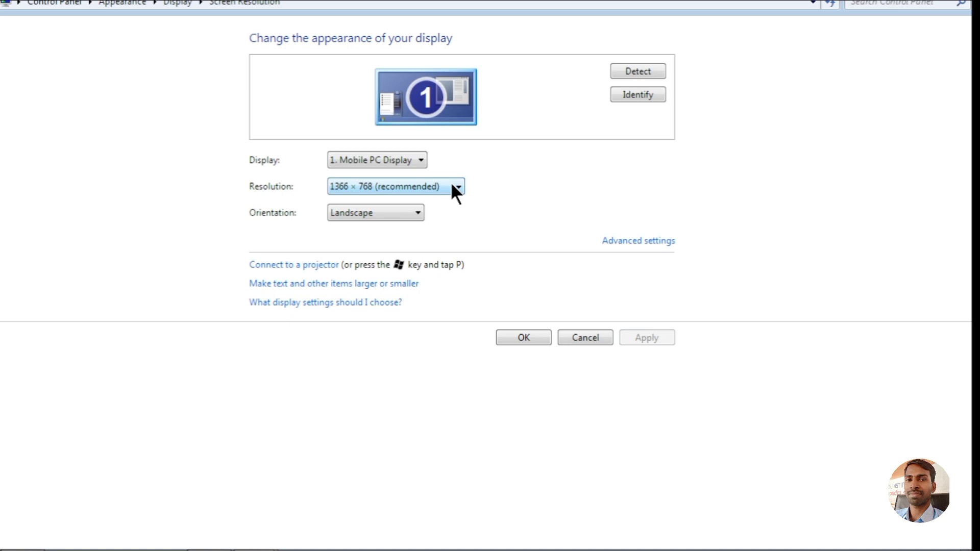
left_click(541, 340)
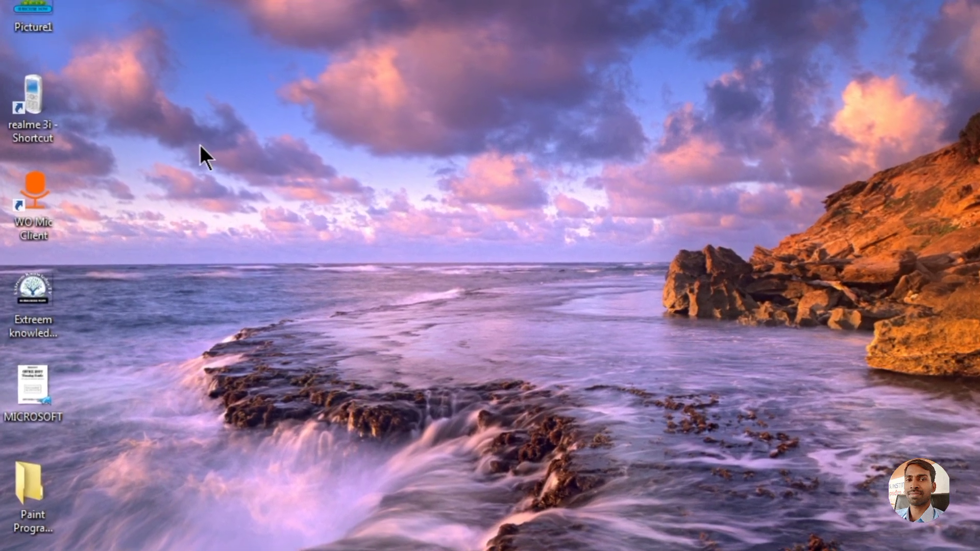
Set the desktop icon size to Large icons.
right_click(191, 134)
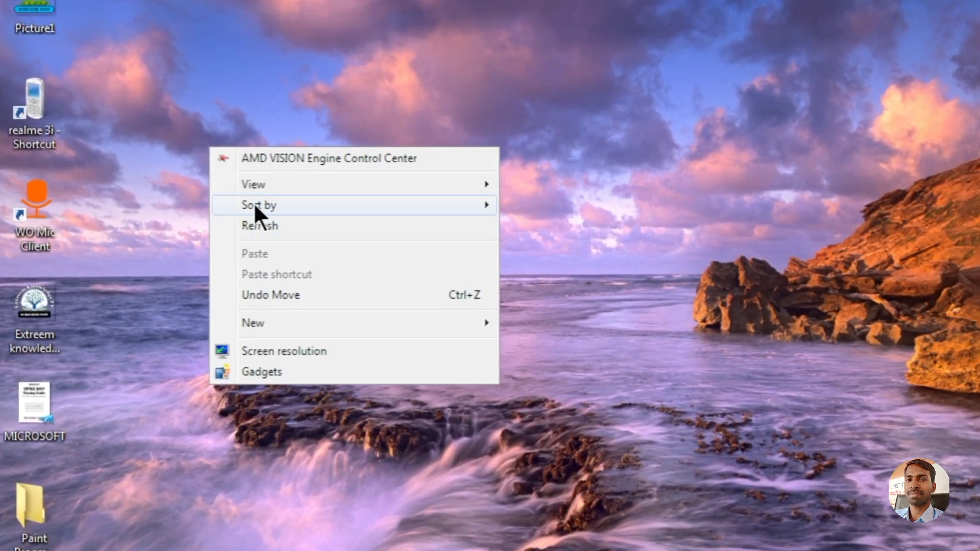
mouse_move(232, 188)
mouse_move(311, 183)
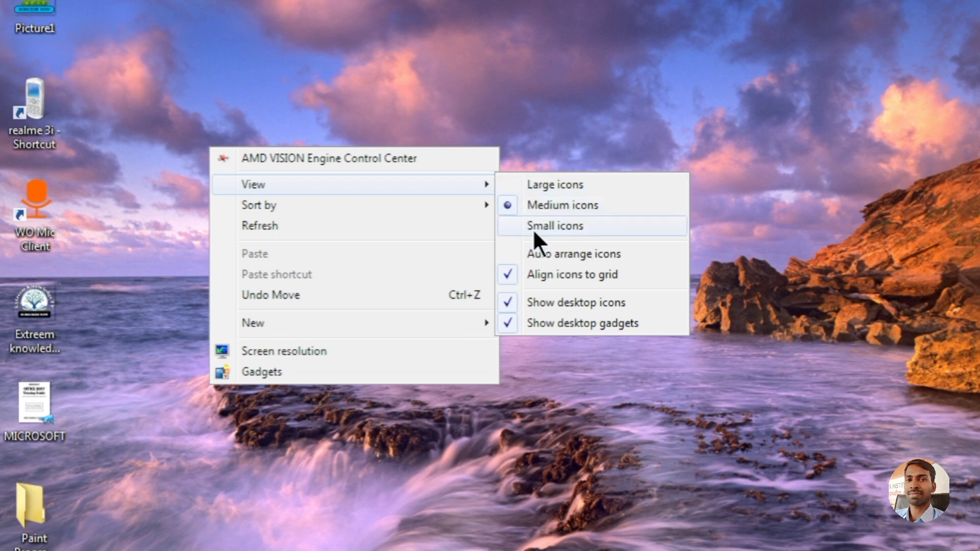
left_click(516, 186)
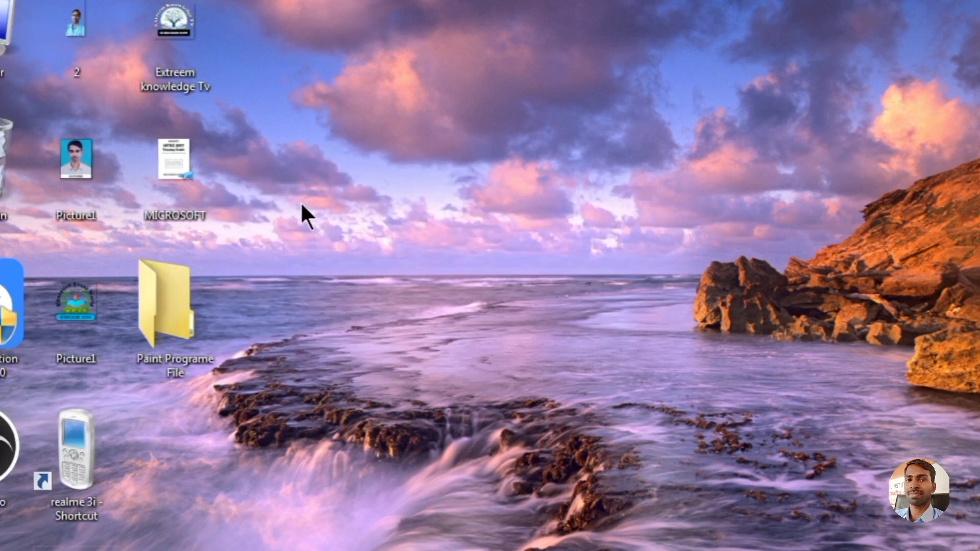
Set the desktop icon size to Medium icons.
right_click(339, 192)
mouse_move(420, 230)
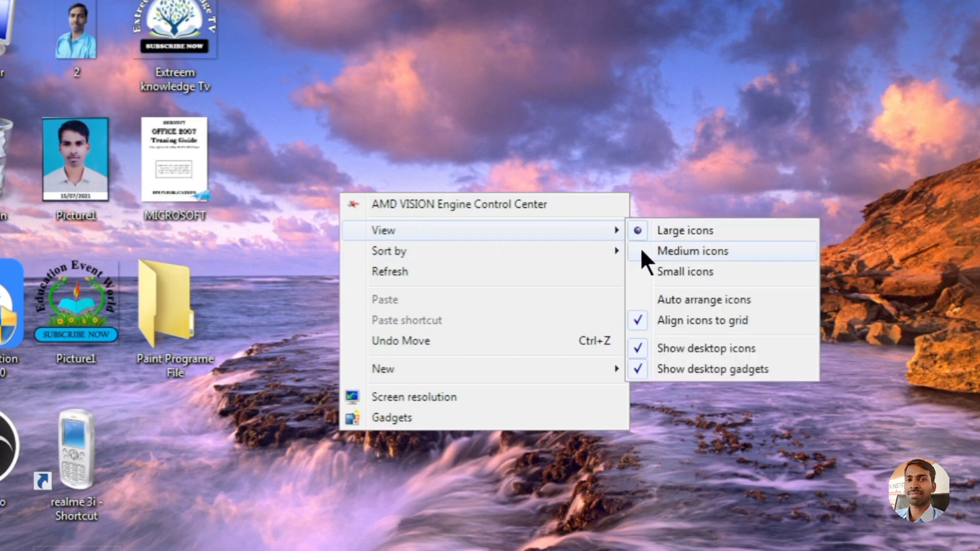
left_click(640, 251)
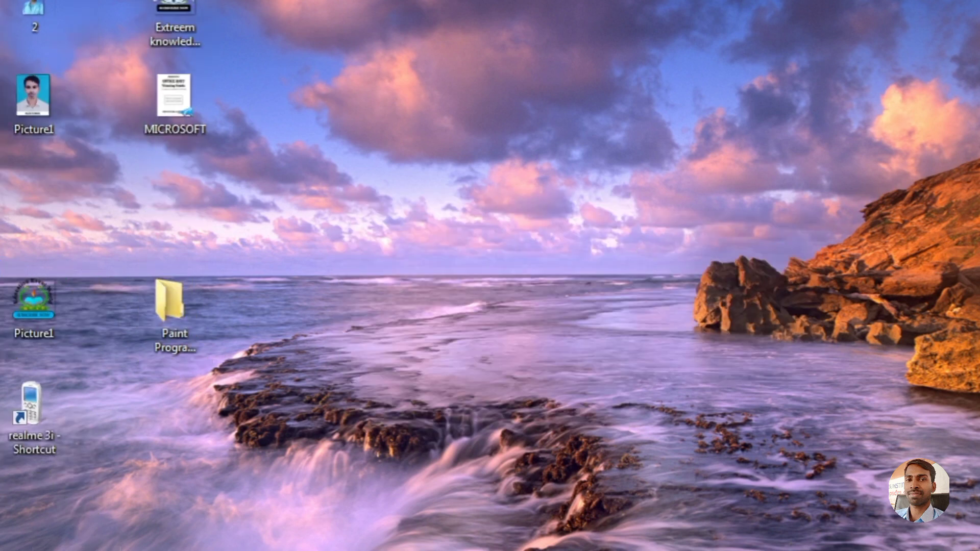
Set the desktop icon size to Small icons.
right_click(441, 173)
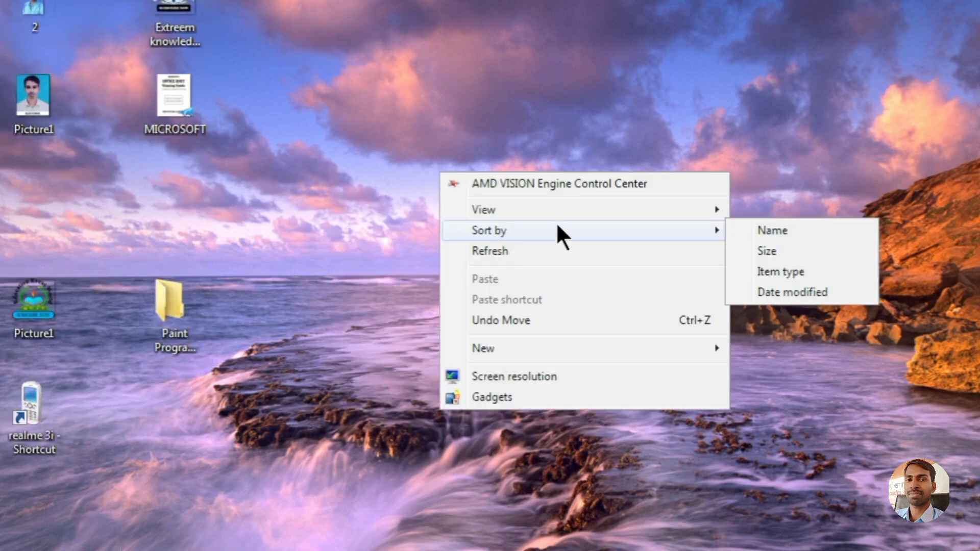
mouse_move(609, 210)
left_click(749, 252)
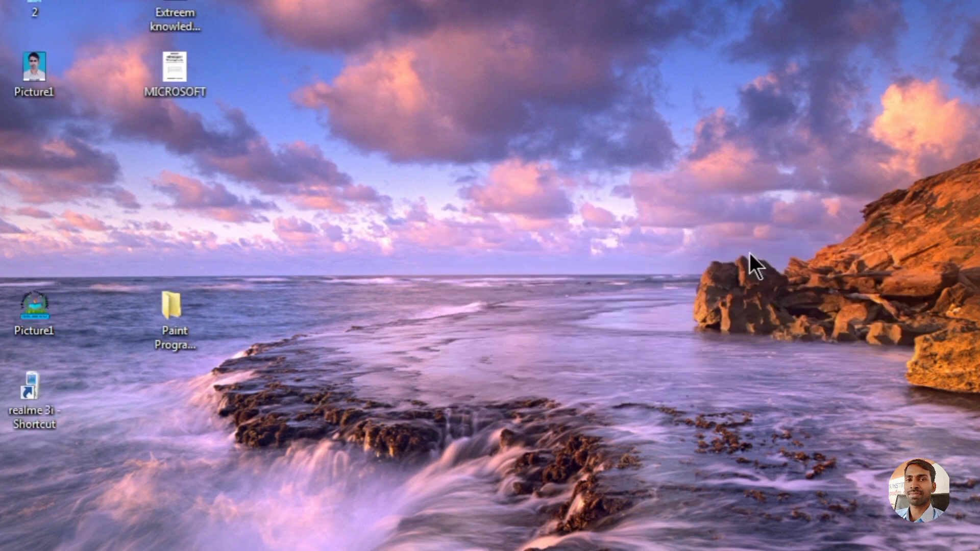
Set the desktop icon size to Medium icons.
right_click(346, 117)
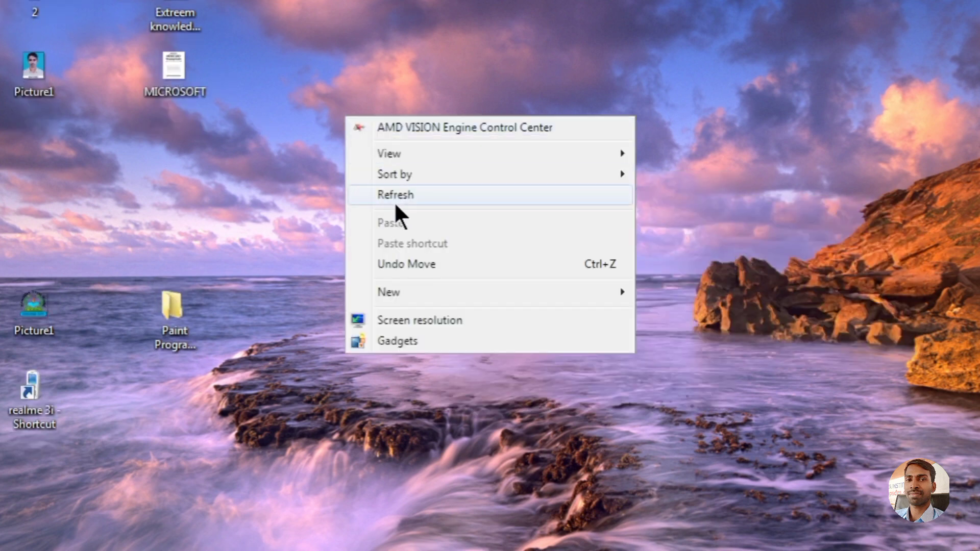
mouse_move(429, 173)
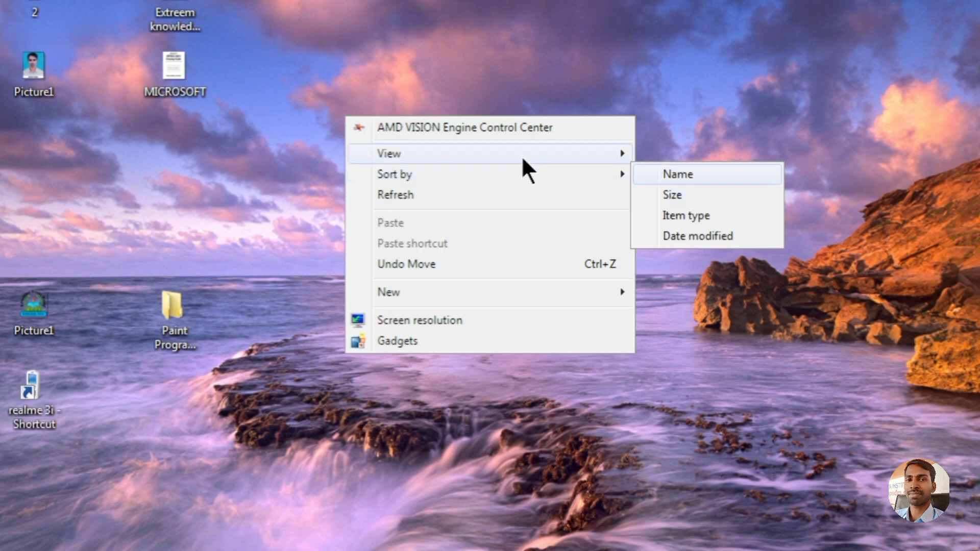
mouse_move(584, 152)
left_click(652, 176)
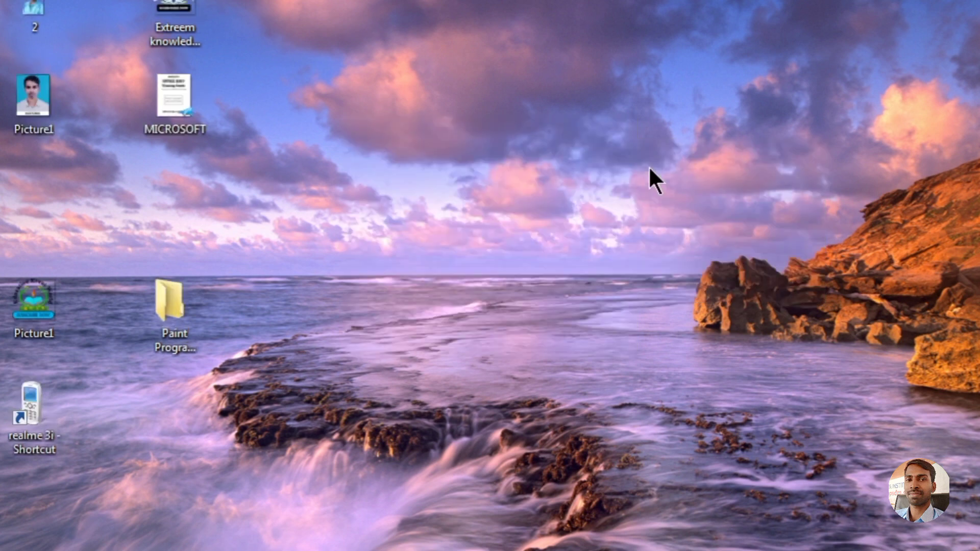
Sort the desktop icons by item type.
right_click(316, 121)
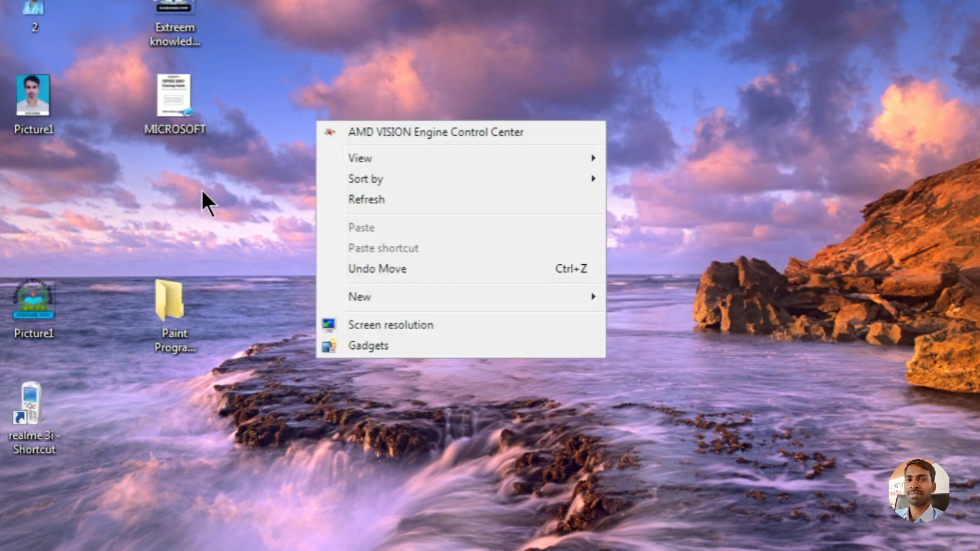
left_click(476, 53)
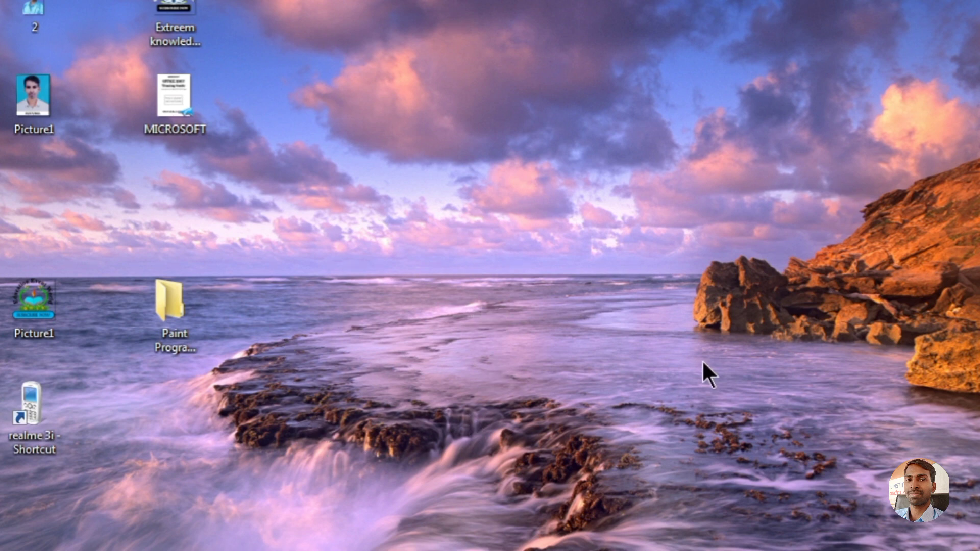
right_click(352, 222)
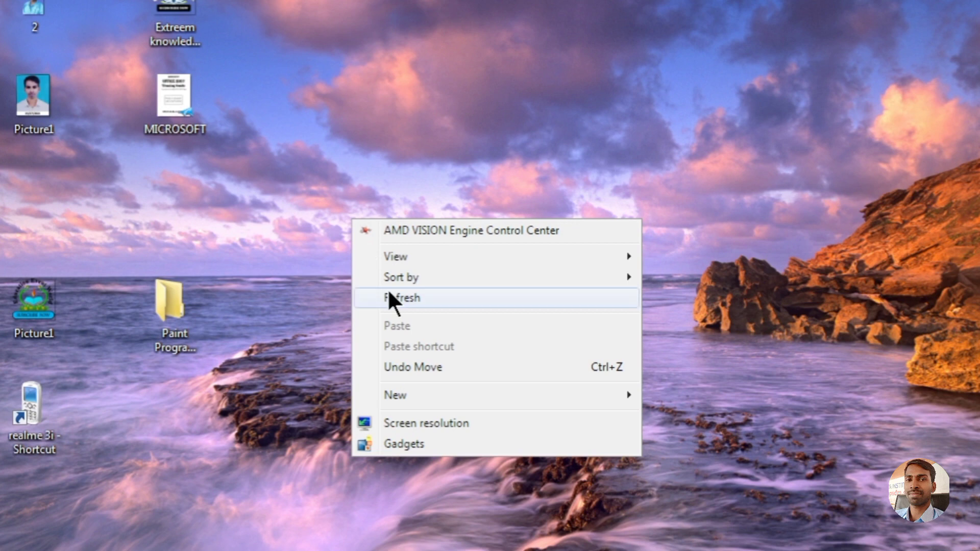
mouse_move(415, 281)
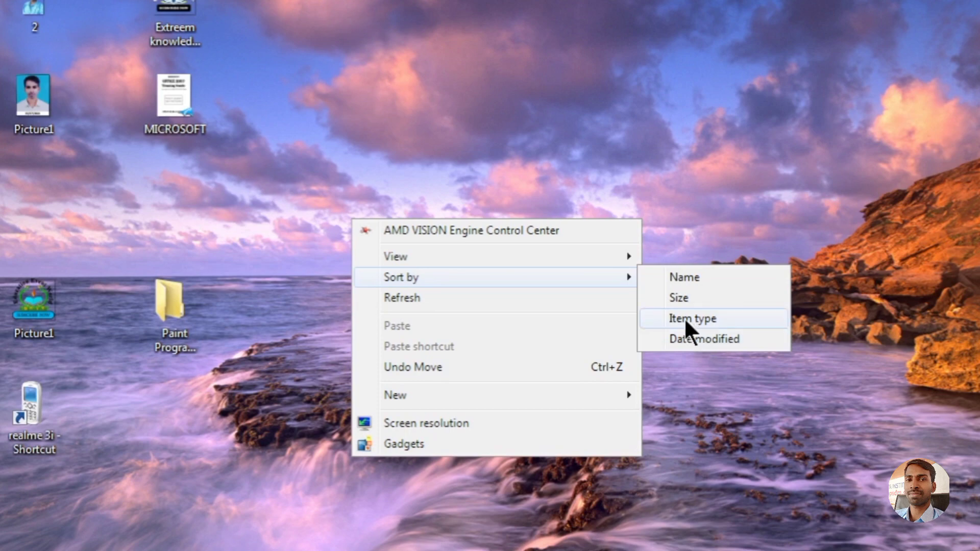
left_click(684, 317)
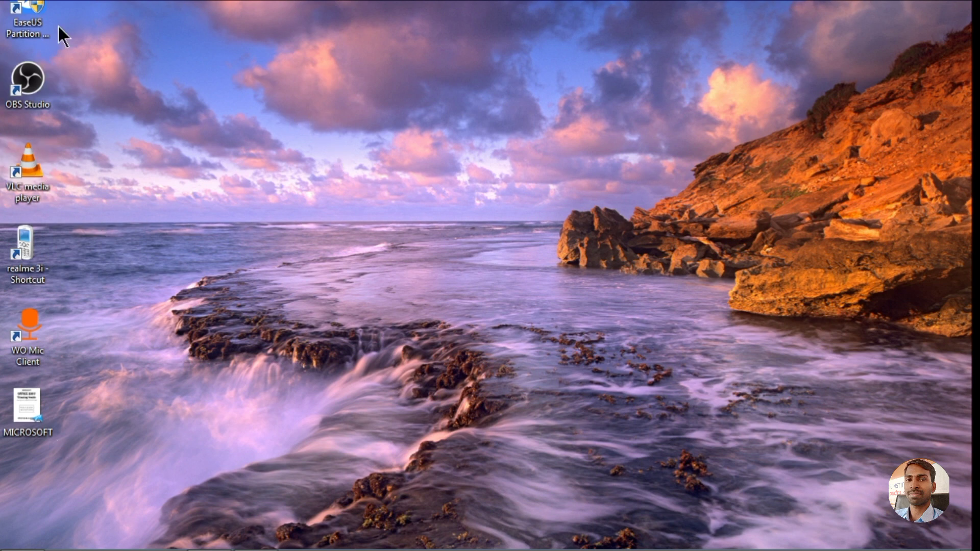
Refresh the desktop once.
right_click(221, 124)
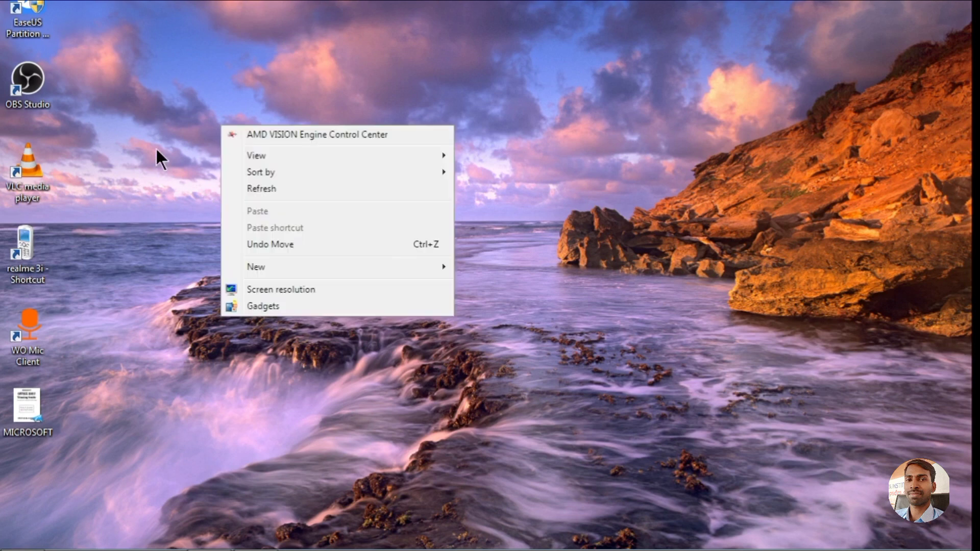
left_click(206, 146)
right_click(243, 132)
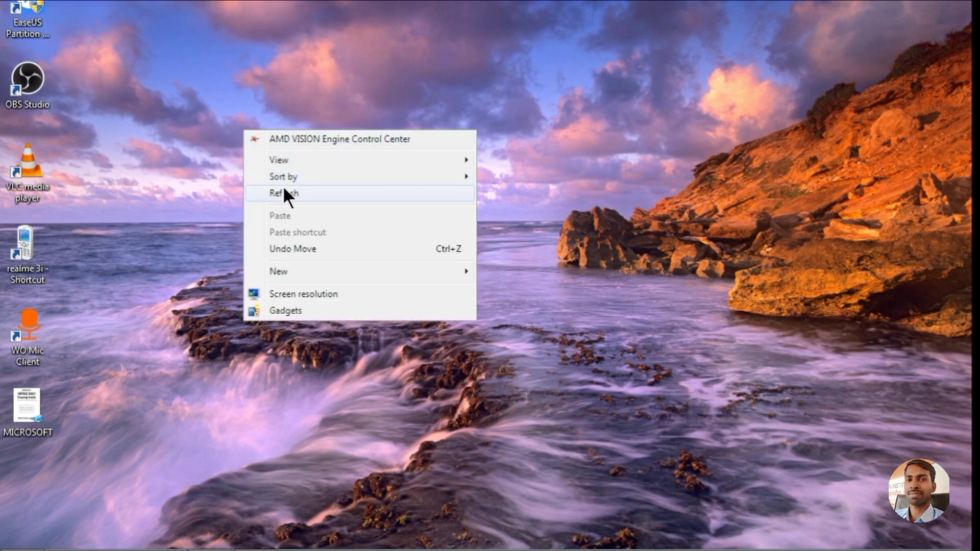
left_click(270, 193)
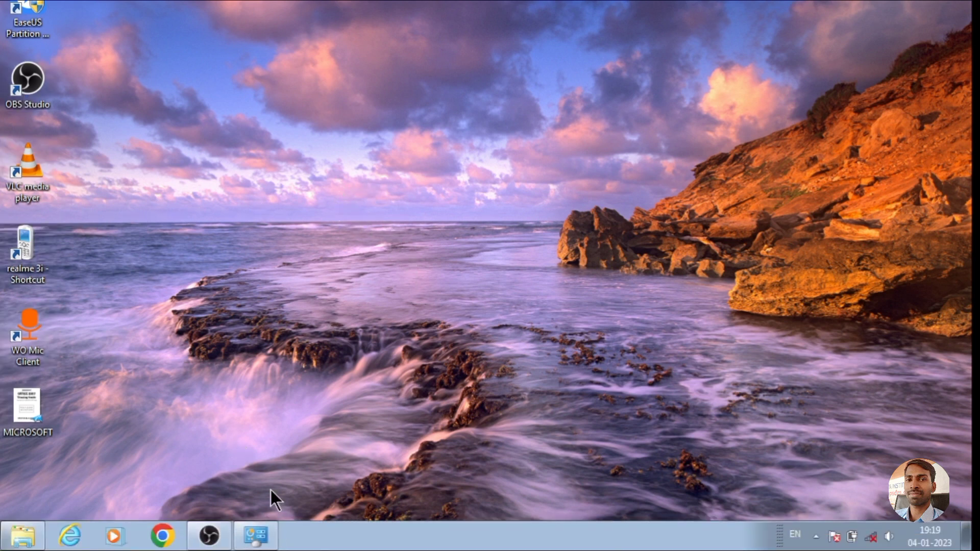
Open the Taskbar and Start Menu properties, turn off auto-hide for the taskbar and apply the change.
mouse_move(309, 545)
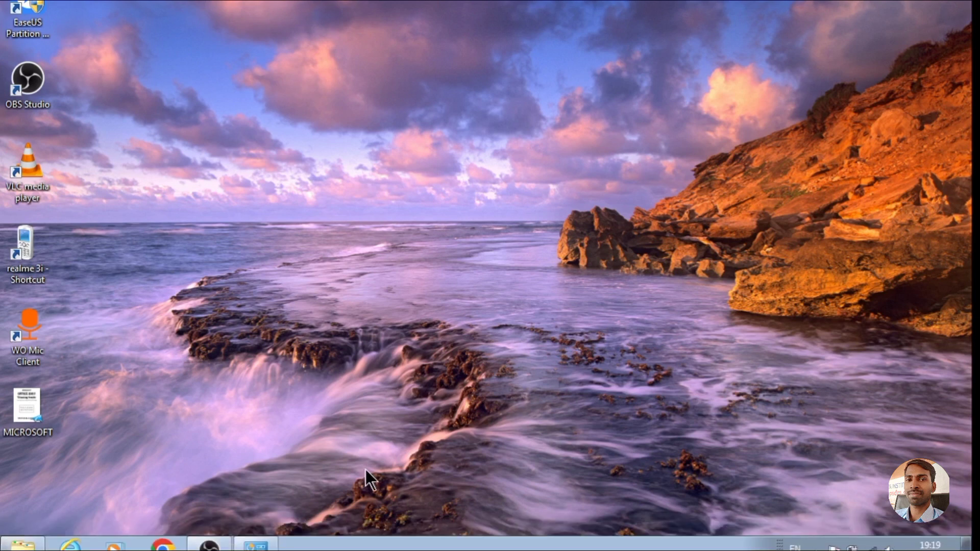
mouse_move(350, 547)
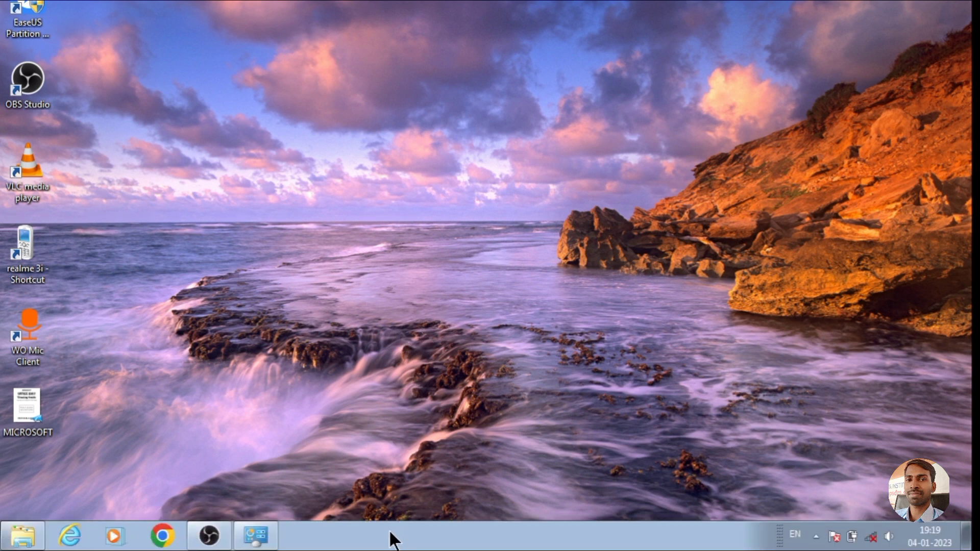
right_click(391, 536)
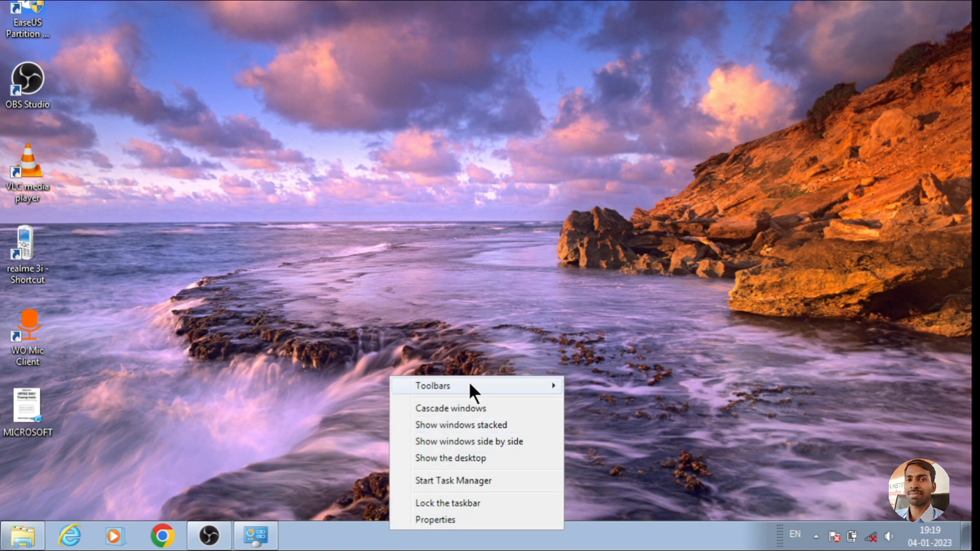
mouse_move(470, 386)
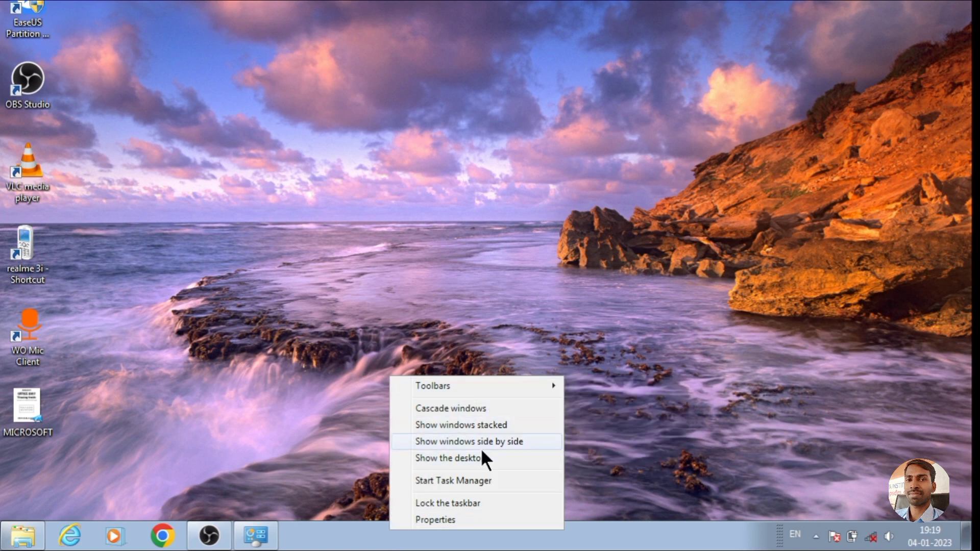
left_click(419, 510)
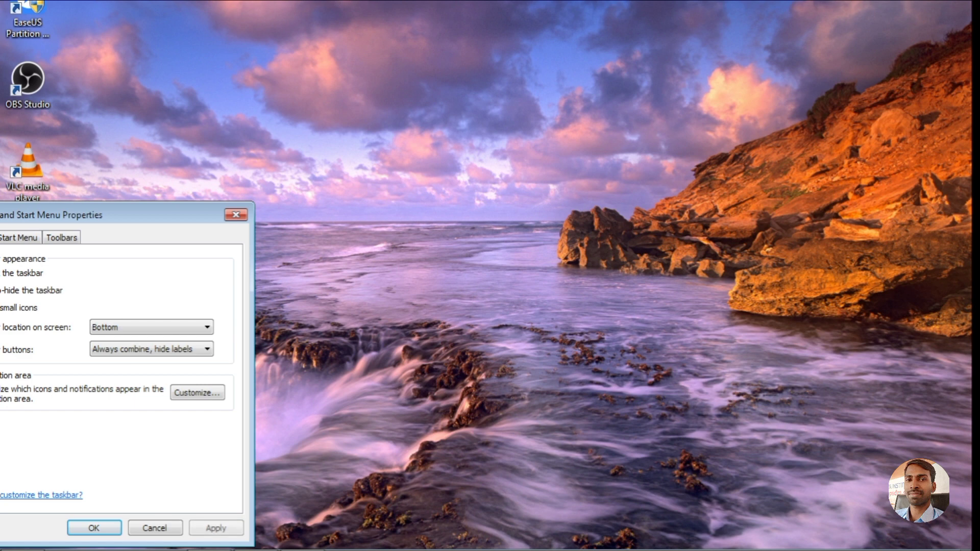
left_click(201, 529)
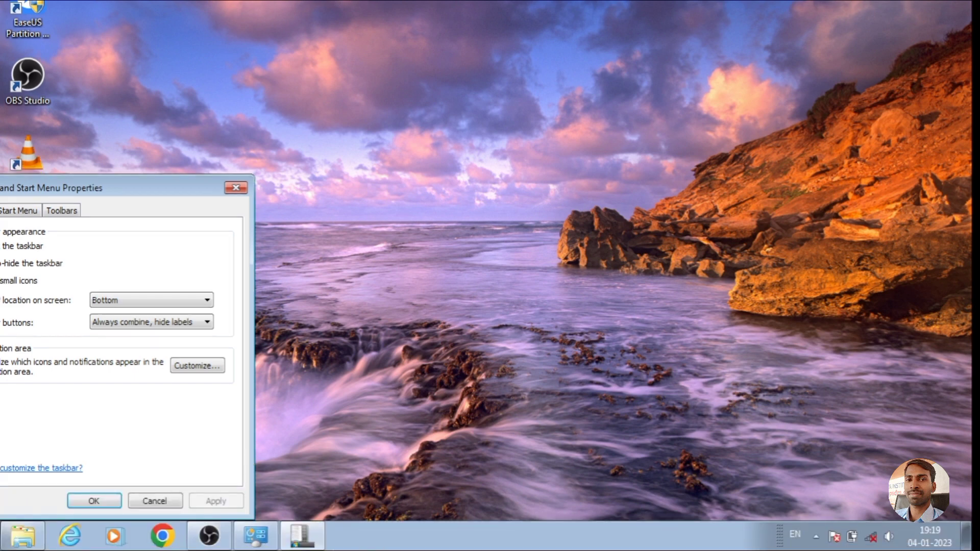
Turn the taskbar's auto-hide option back on, apply it and close the taskbar properties.
left_click(22, 284)
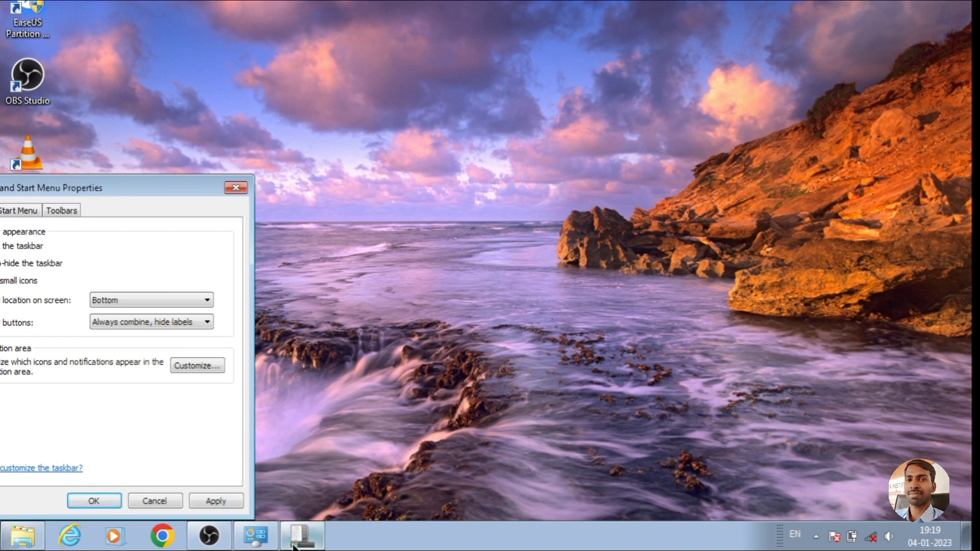
left_click(207, 501)
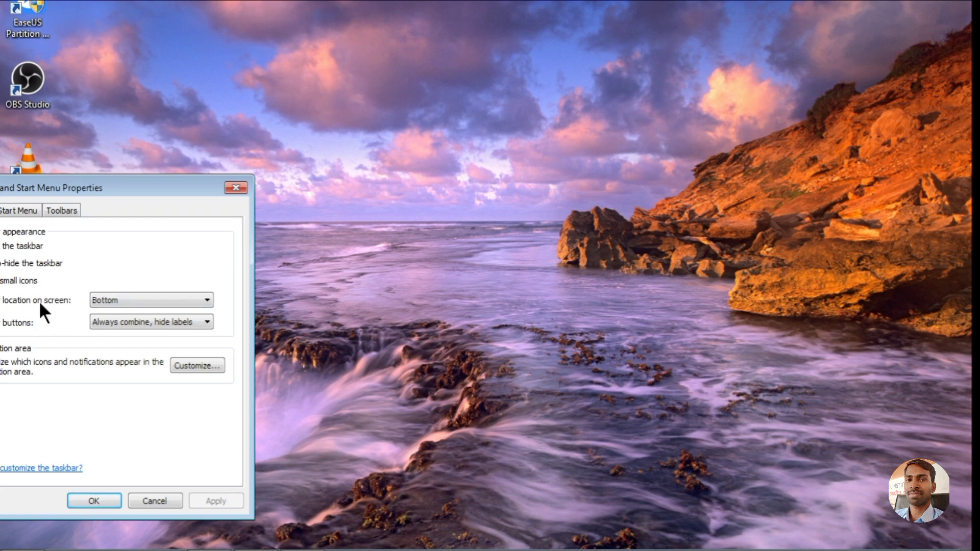
mouse_move(279, 548)
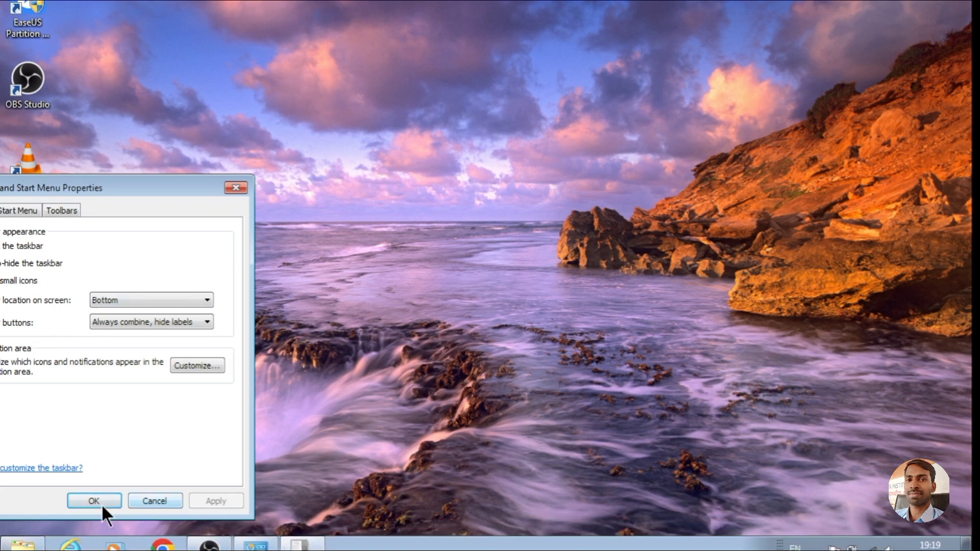
left_click(101, 503)
Refresh the desktop three times in a row.
right_click(270, 233)
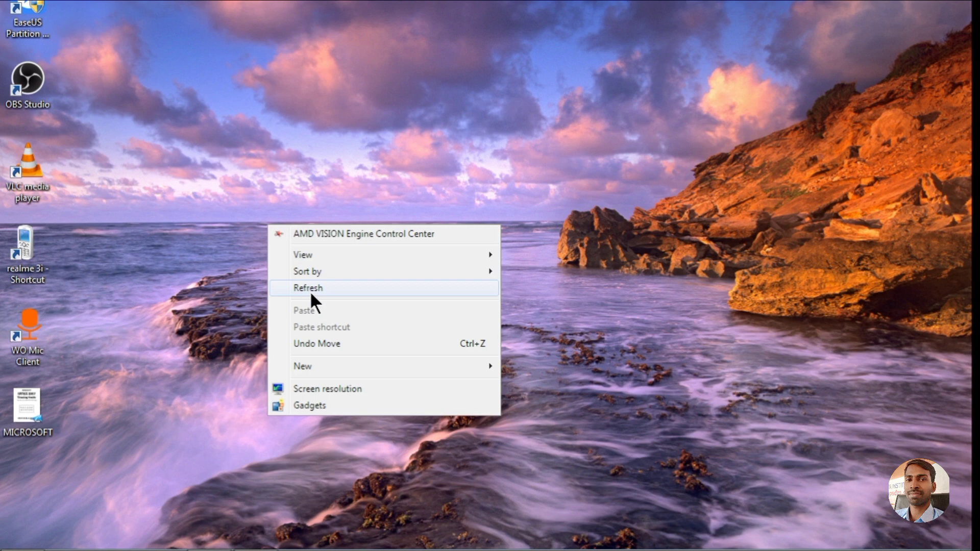
left_click(310, 291)
right_click(248, 185)
left_click(304, 247)
right_click(259, 199)
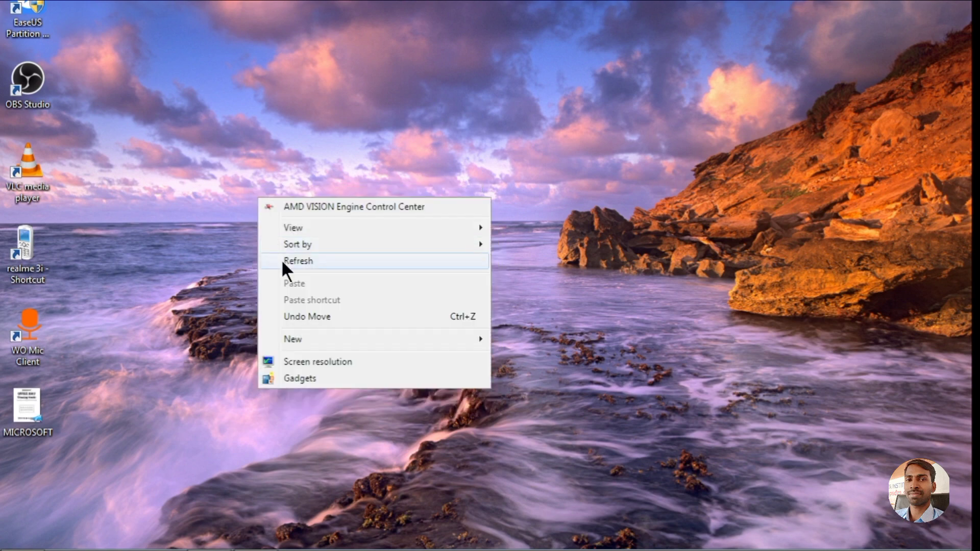
left_click(295, 263)
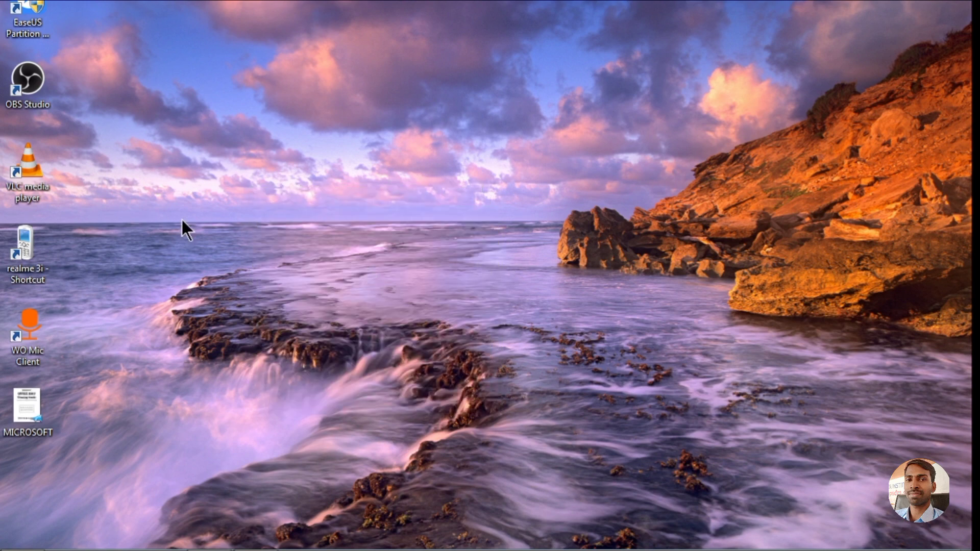